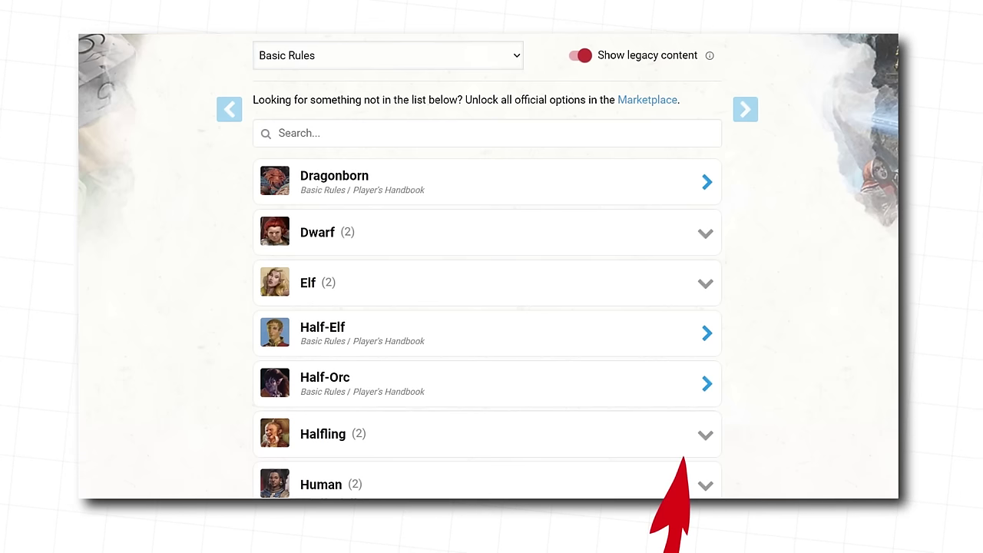
Expand the Elf entry in the list of races to show its subraces.
click(346, 276)
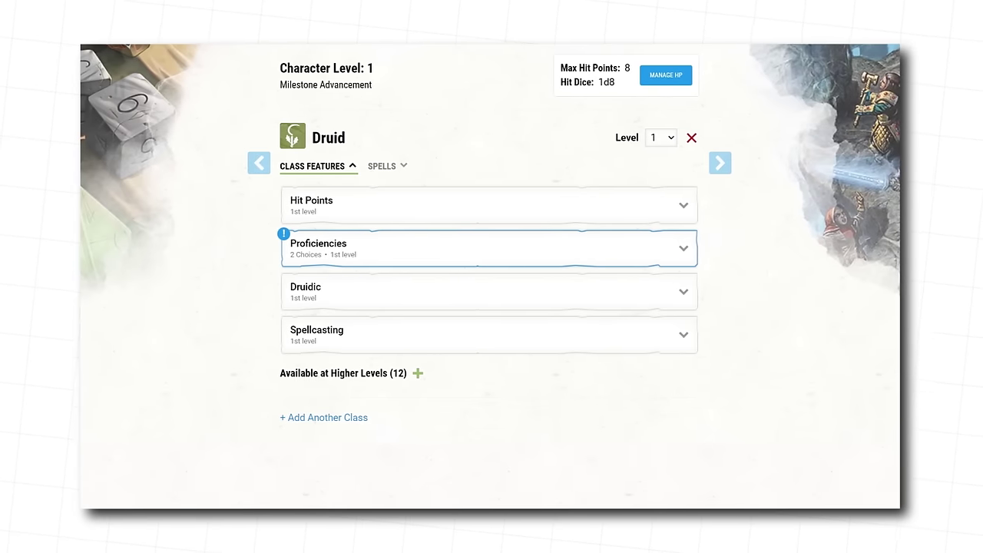
Choose Animal Handling and a second Druid skill under the class's 1st-level proficiencies.
click(681, 261)
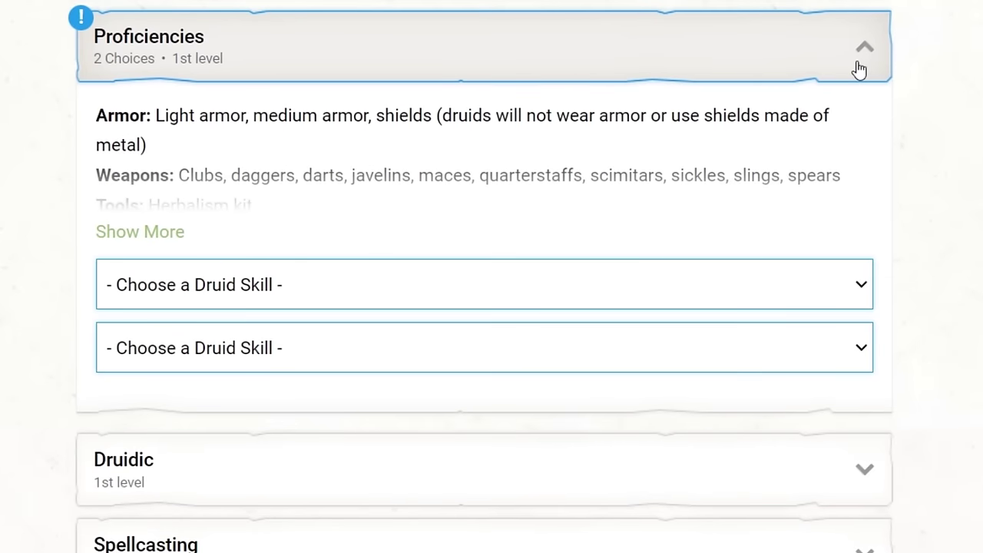
click(858, 286)
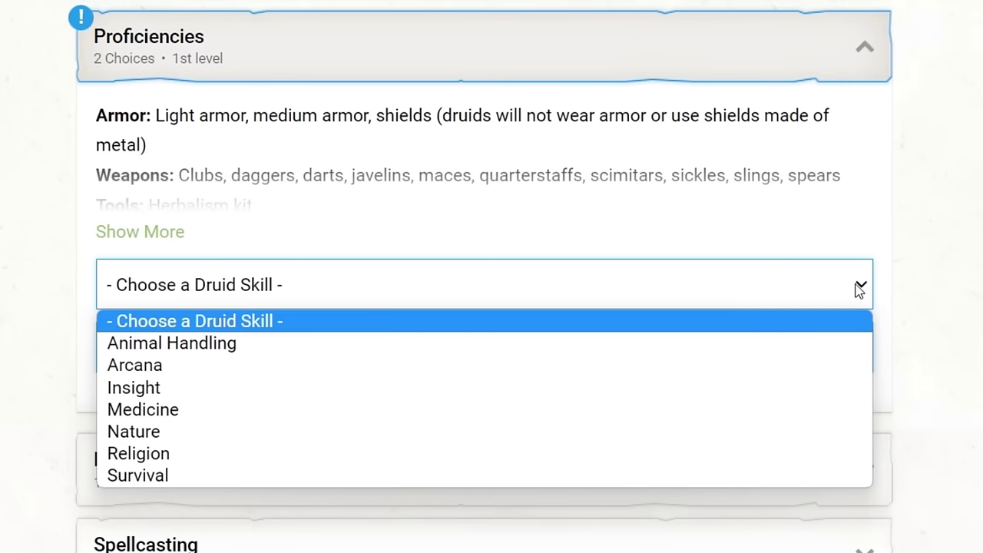
click(832, 342)
click(817, 347)
click(599, 472)
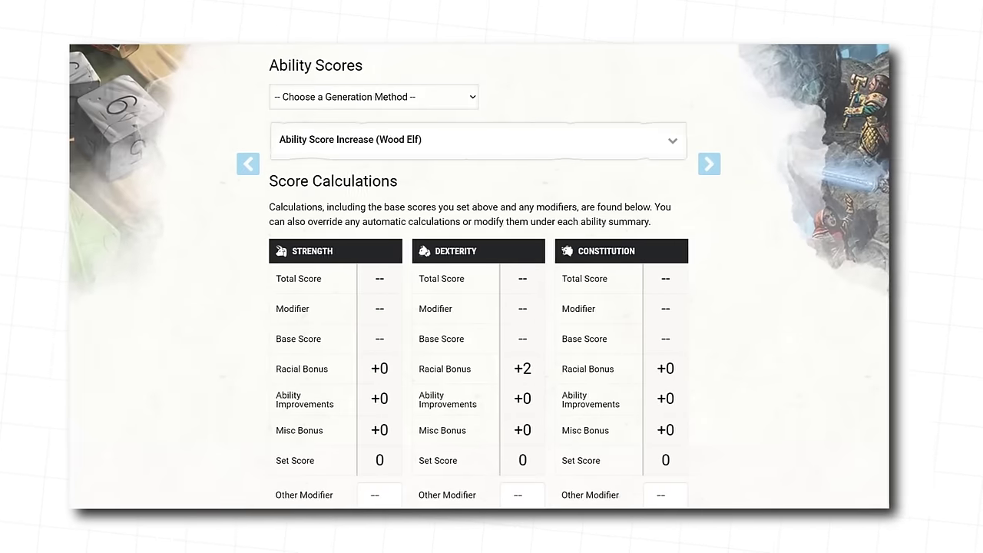
Set the ability score generation method to Standard Array and assign 15 to Wisdom.
click(478, 97)
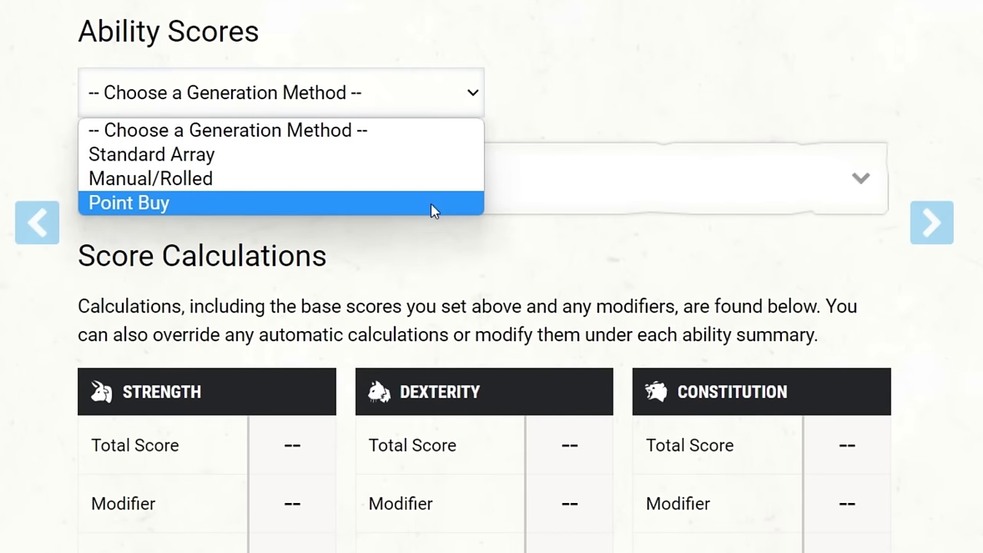
click(432, 160)
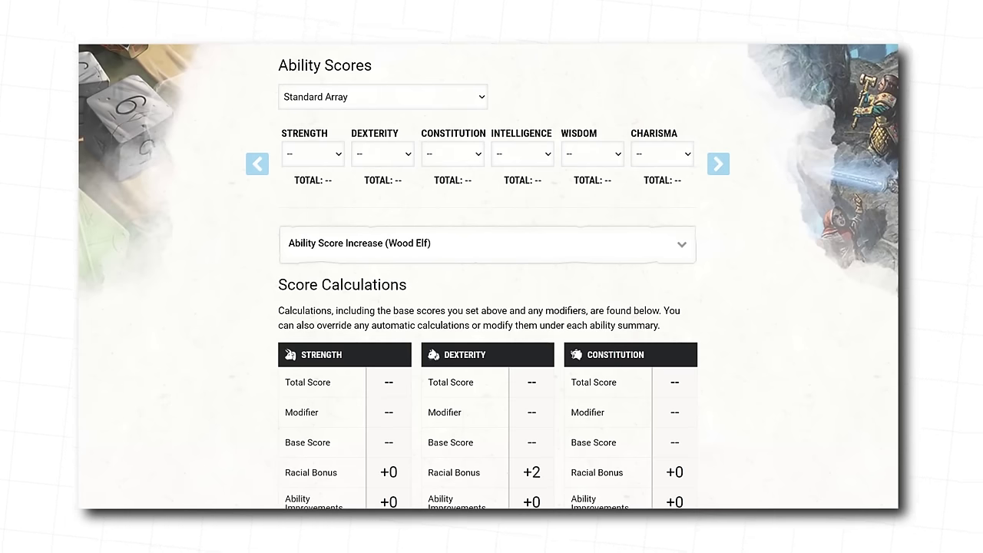
click(619, 153)
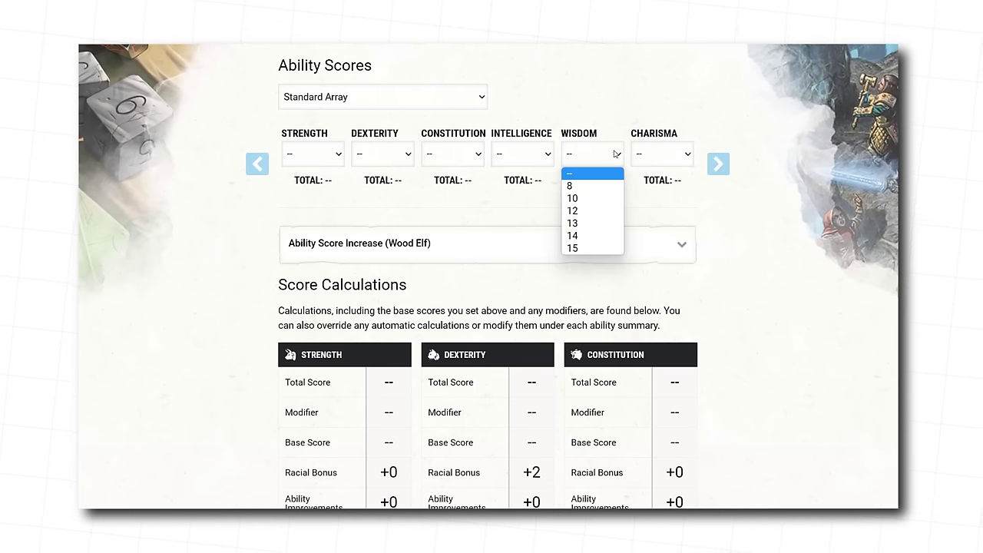
click(576, 248)
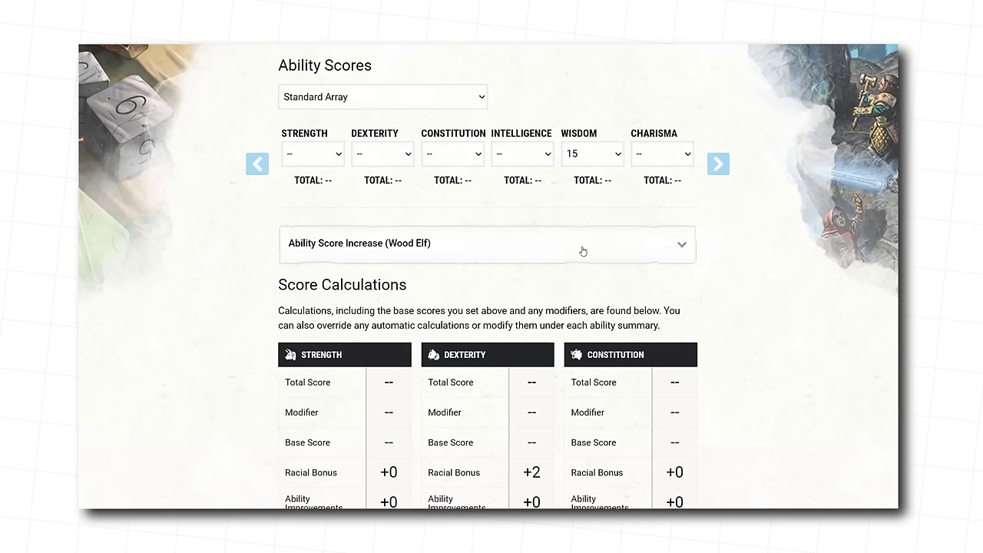
Assign the remaining ability scores: Constitution 14, Dexterity 13, Intelligence 12, Charisma 10 and Strength 8.
click(470, 160)
click(448, 236)
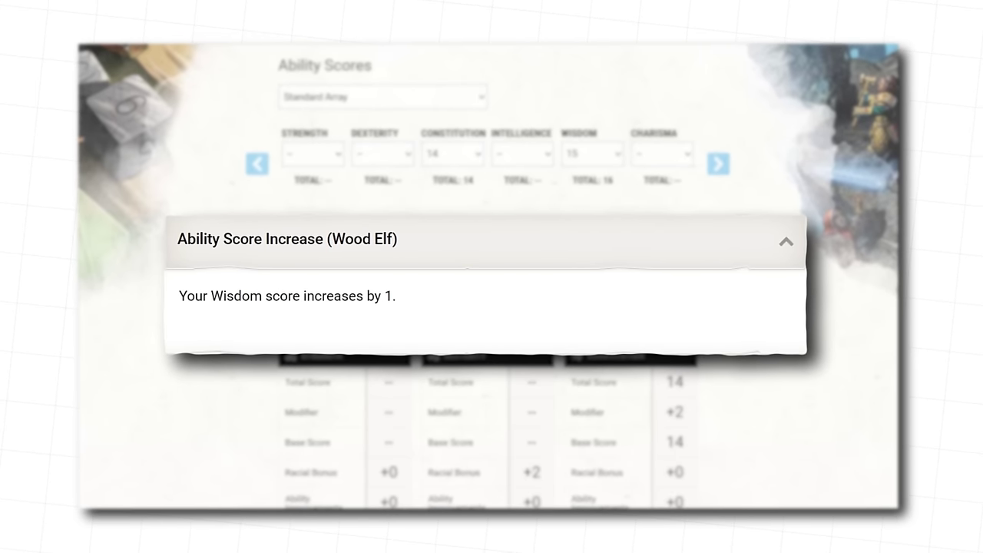
click(382, 153)
click(383, 224)
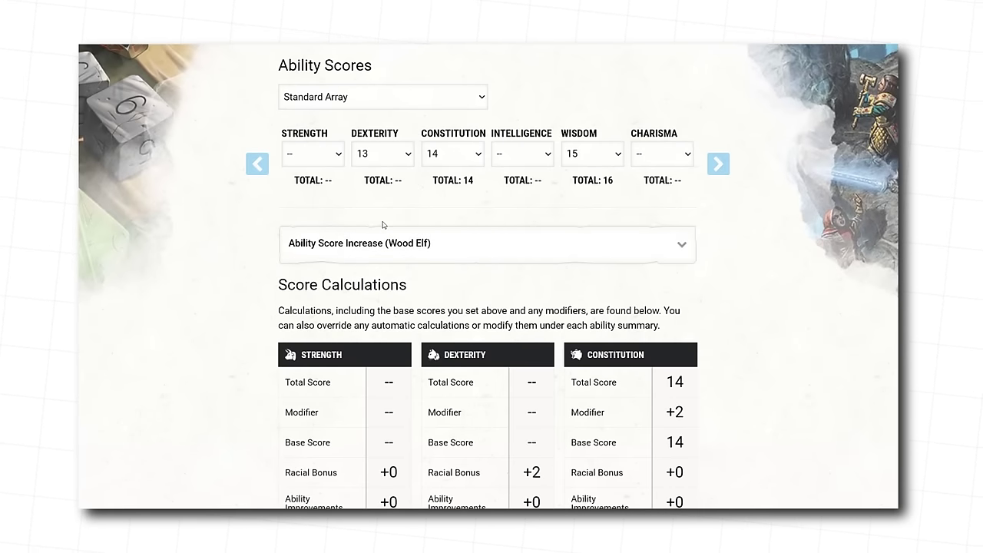
click(522, 153)
click(515, 222)
click(661, 154)
click(659, 201)
click(312, 153)
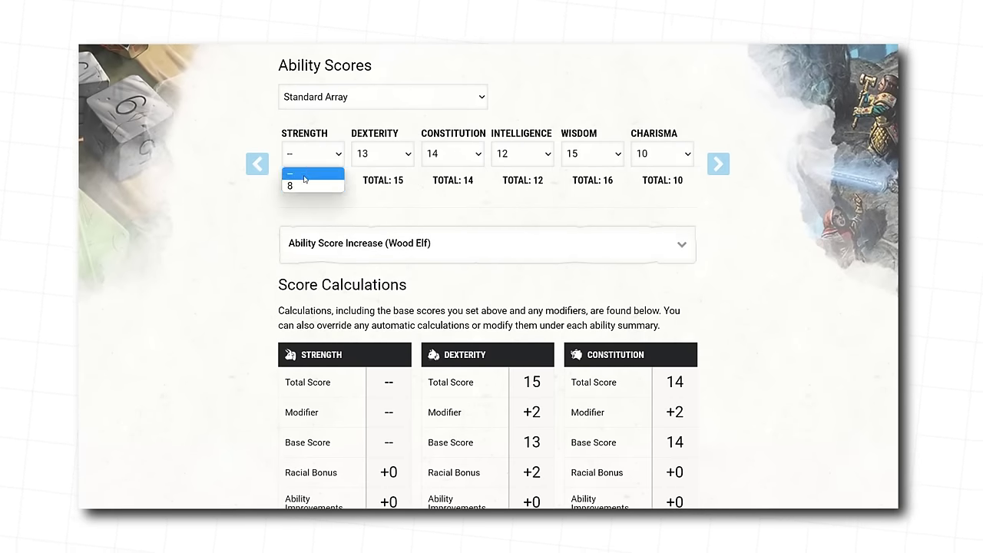
click(303, 186)
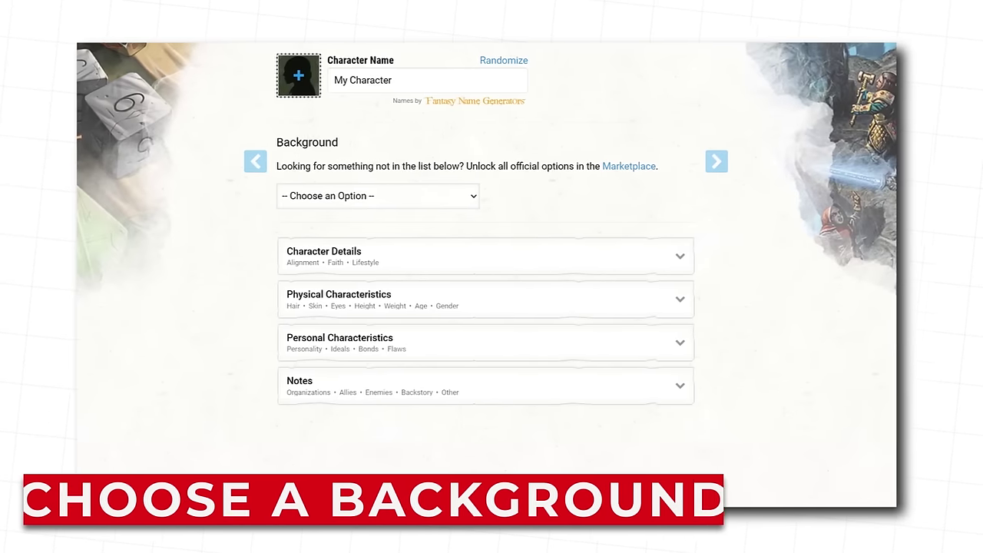
Choose Hermit as the character's background.
click(469, 196)
scroll(430, 333, down, 6)
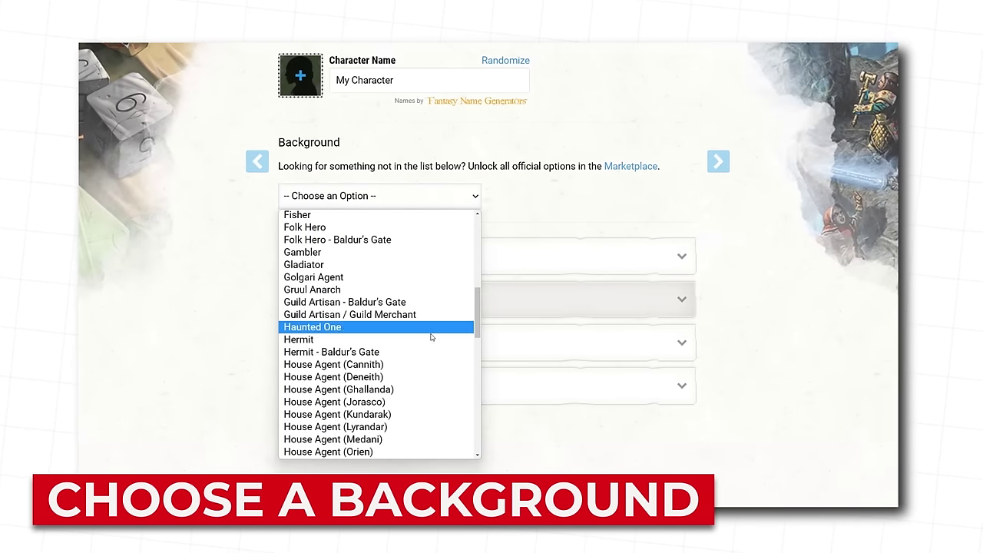
click(430, 348)
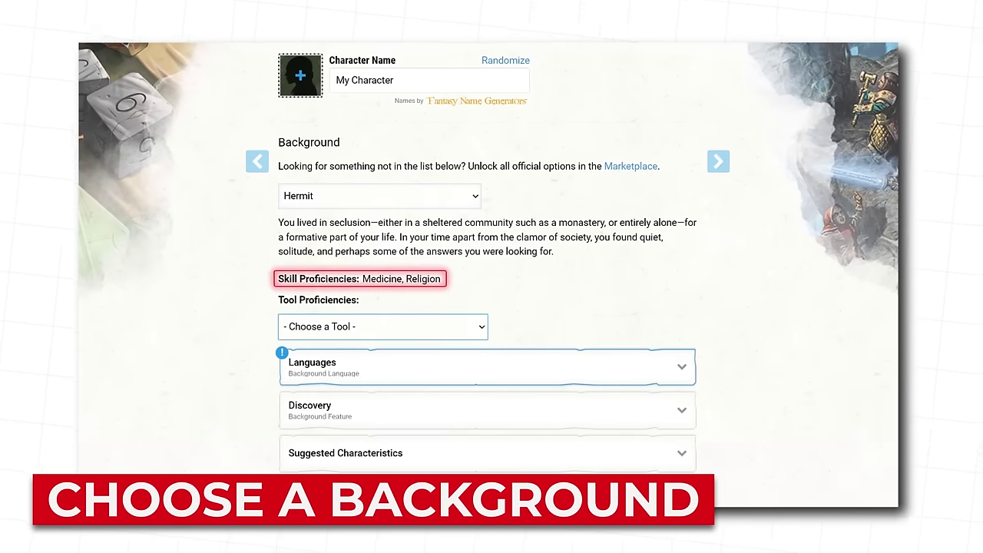
Set the Hermit background's tool proficiency to Woodcarver's Tools.
click(382, 326)
scroll(491, 388, down, 2)
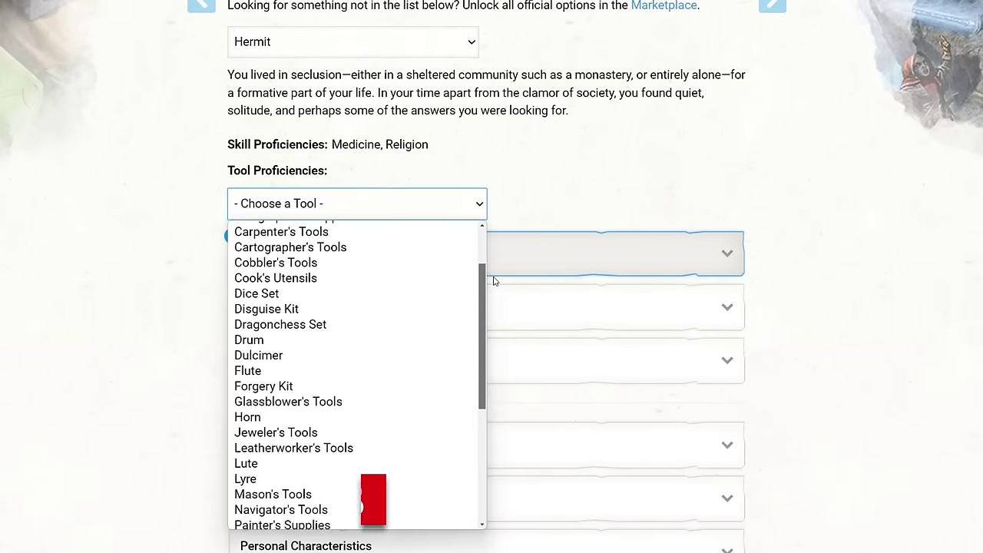
scroll(493, 281, down, 3)
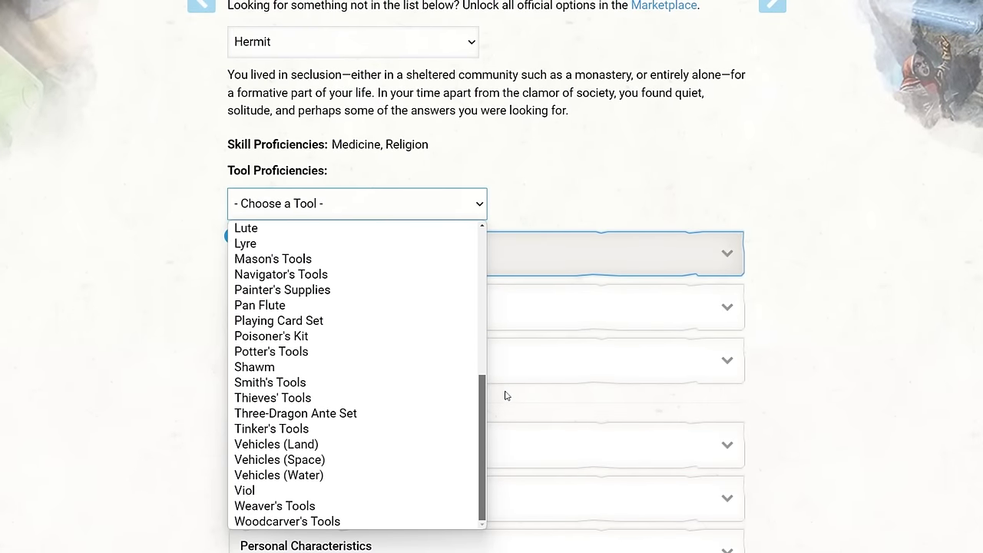
click(433, 521)
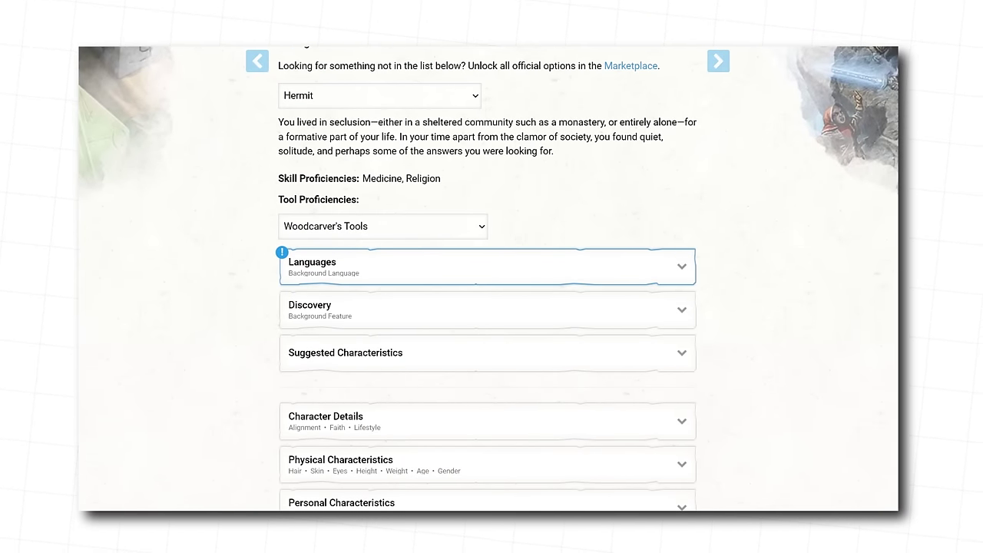
Choose Sylvan as the background language.
click(666, 258)
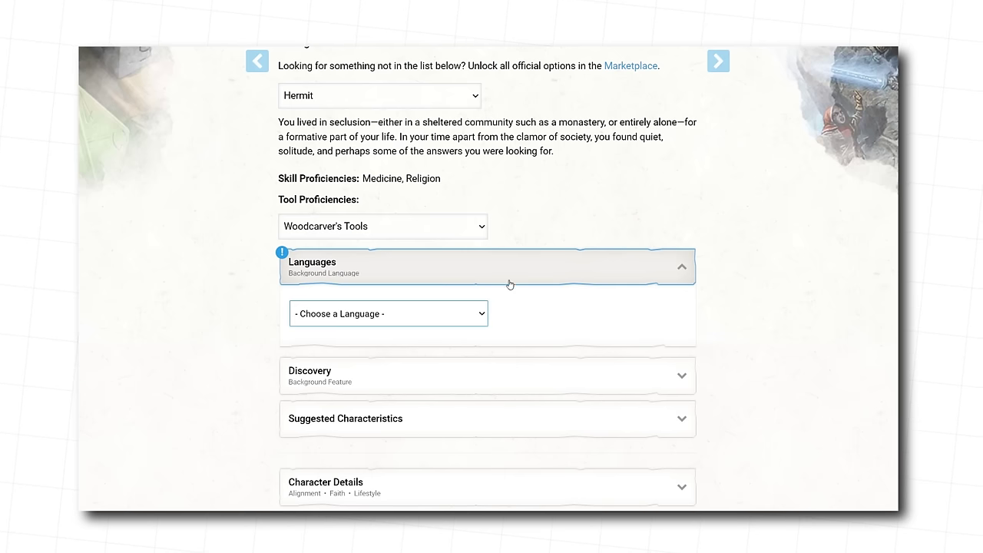
click(466, 314)
drag(483, 179, 467, 272)
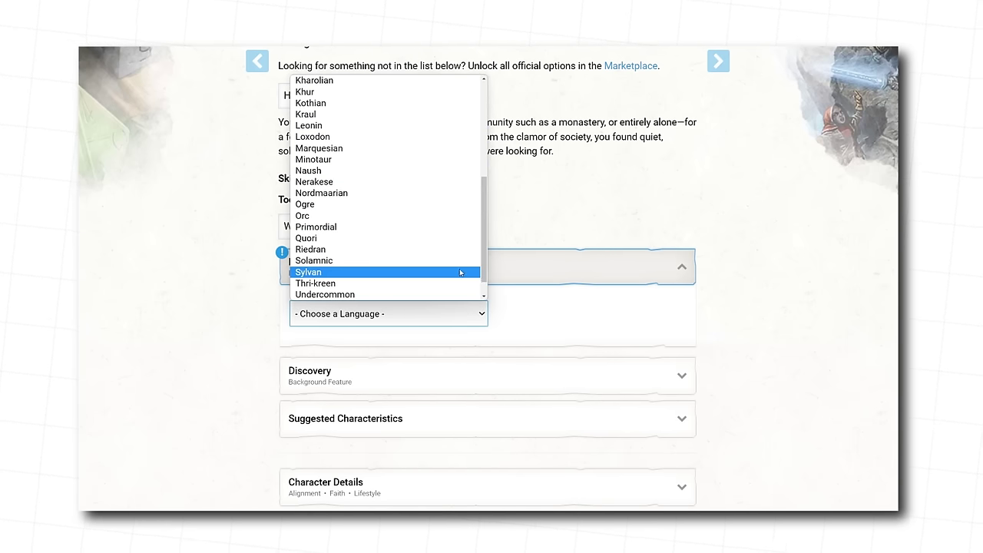
click(460, 272)
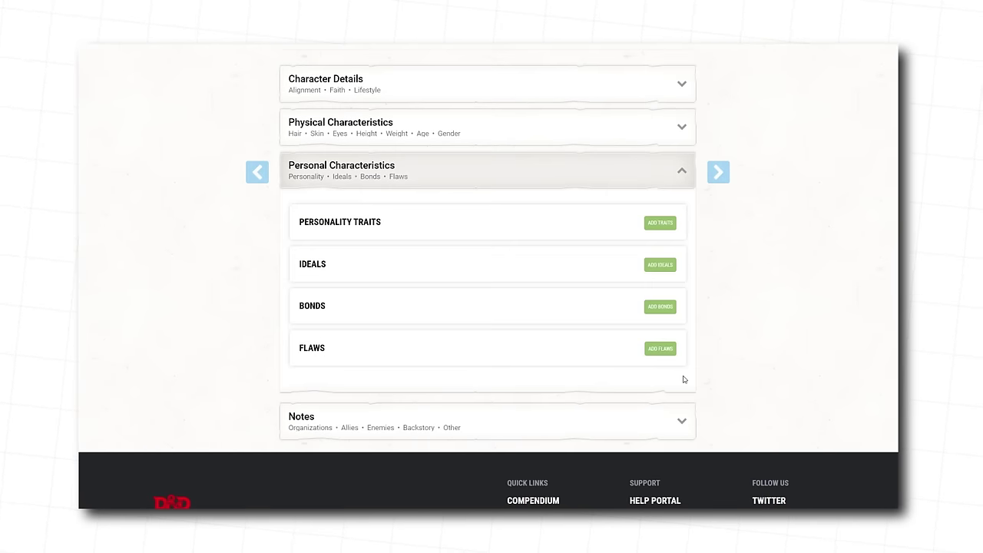
Look through the suggestions for personality traits, bonds and flaws without adding any.
click(659, 224)
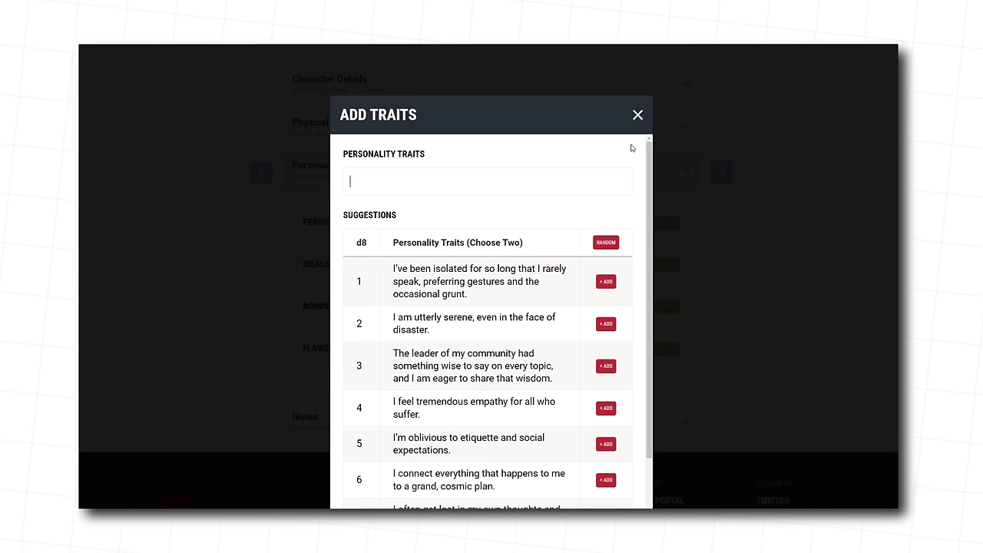
click(636, 117)
click(654, 305)
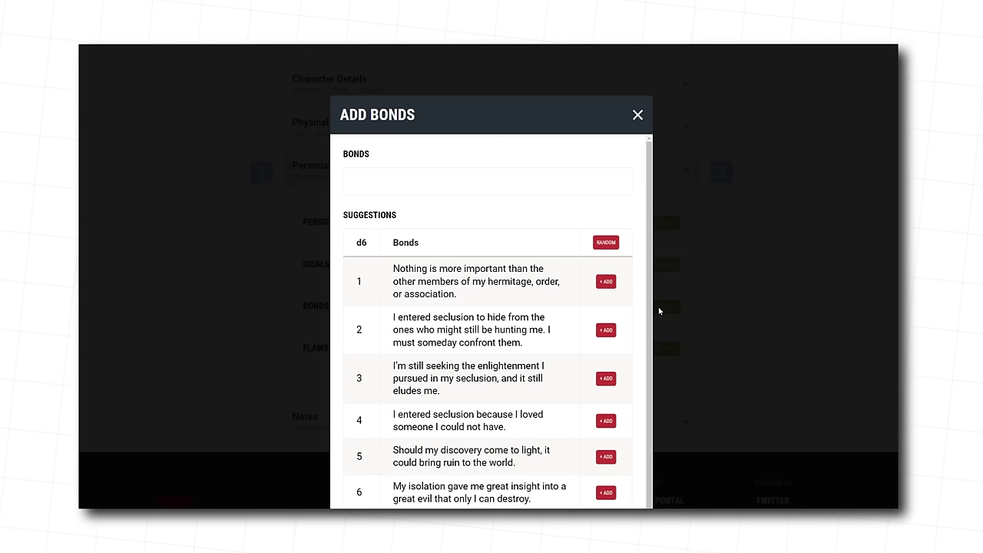
click(638, 116)
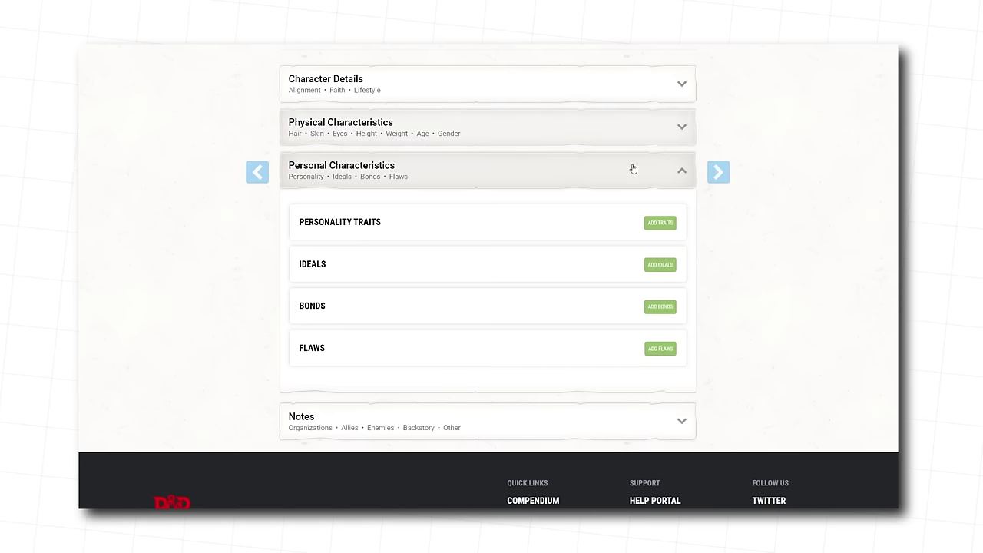
click(668, 349)
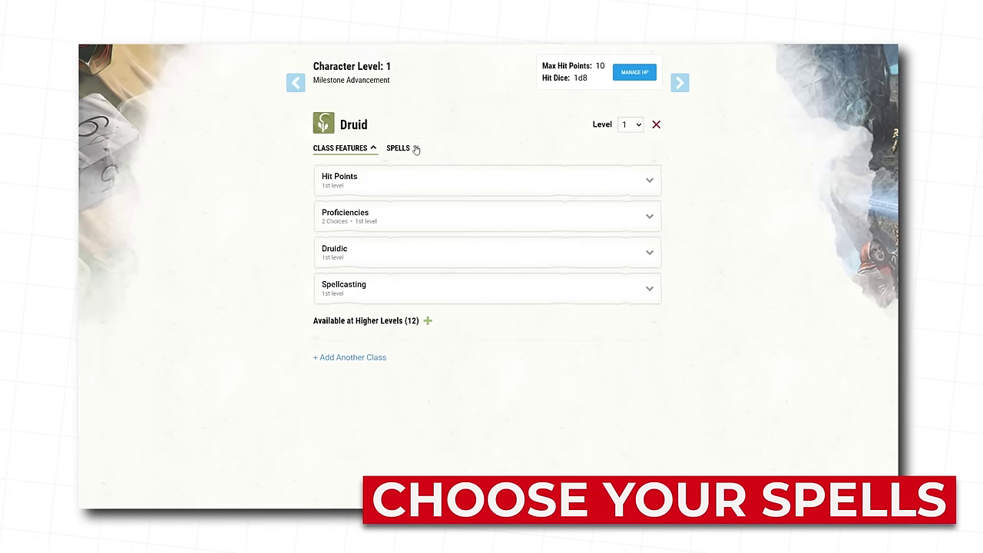
Learn the Produce Flame cantrip and prepare the 1st-level spell Entangle for the Druid.
click(408, 149)
click(652, 244)
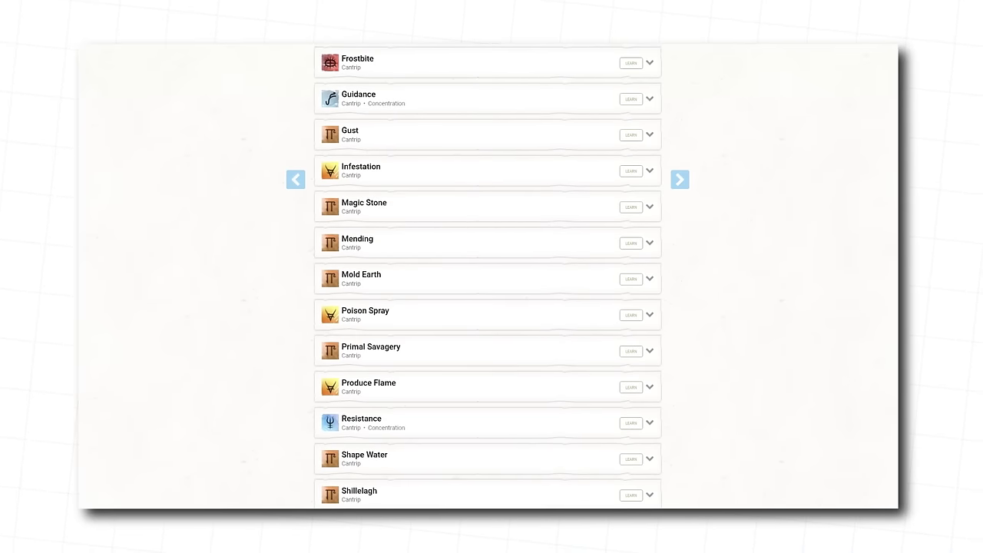
click(641, 393)
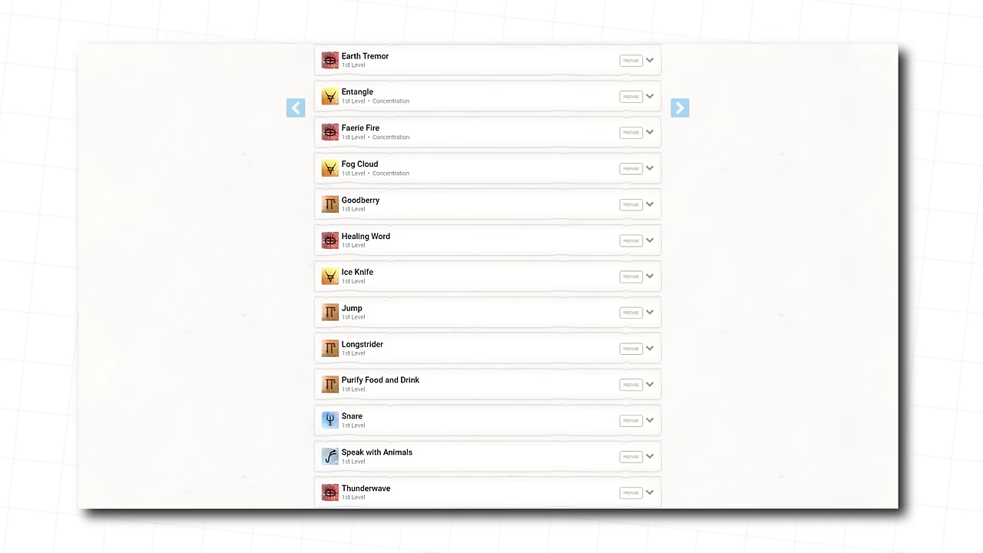
click(632, 96)
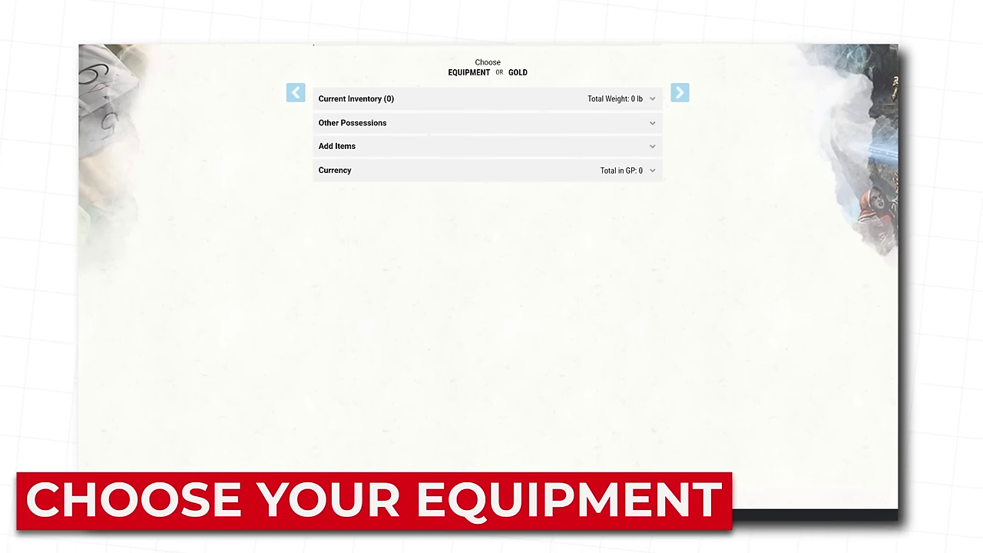
Add the starting equipment with a wooden shield, a Dagger as the simple melee weapon and a Wooden Staff as the druidic focus.
click(472, 73)
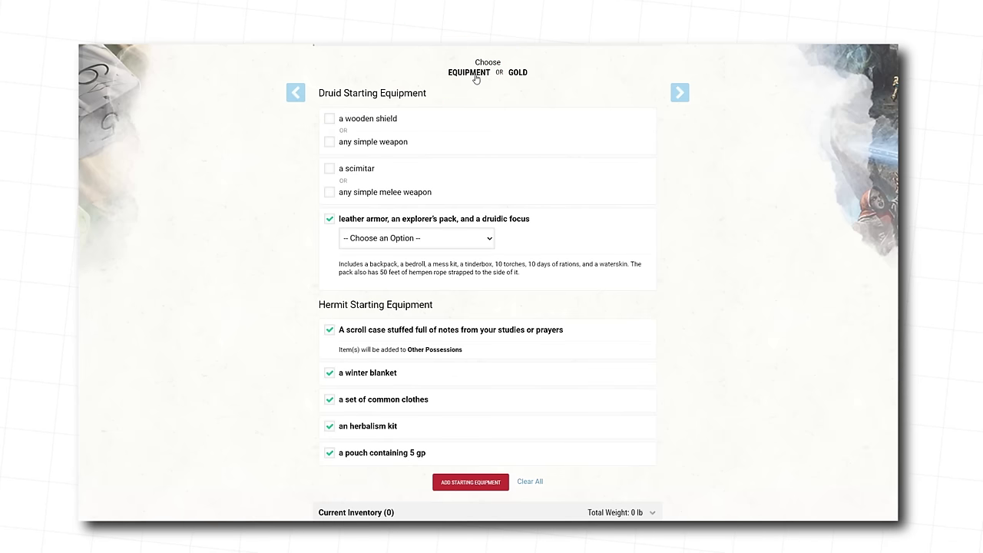
click(387, 123)
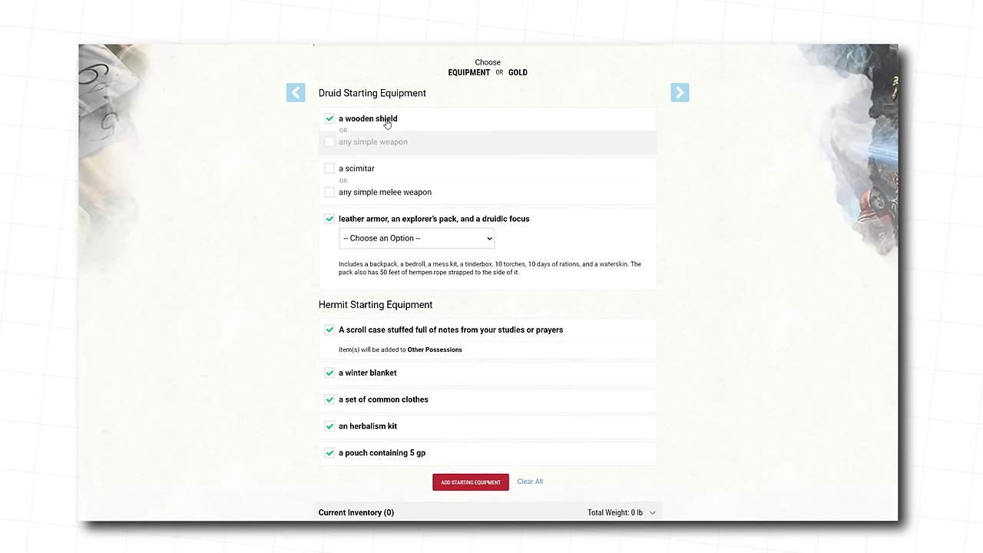
click(387, 193)
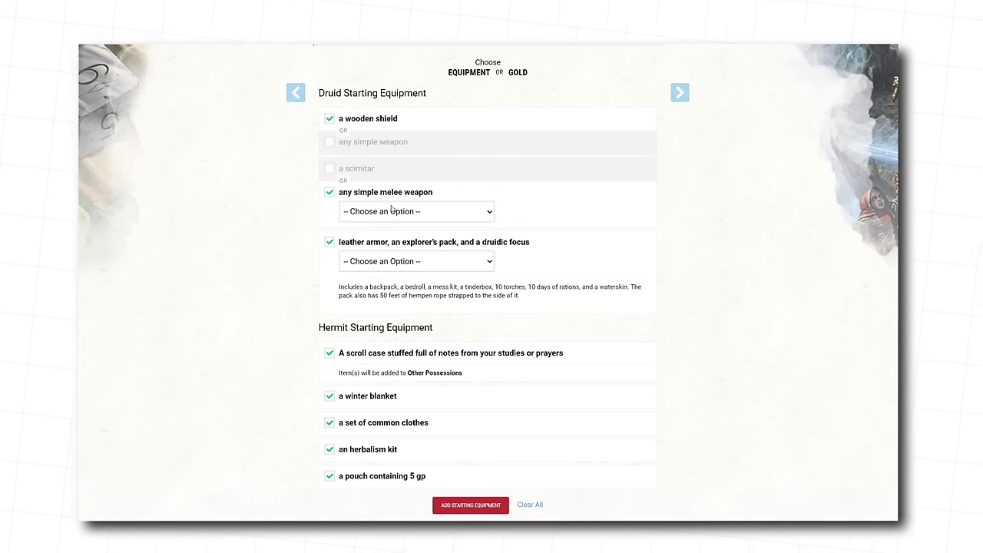
click(393, 211)
click(385, 238)
click(410, 262)
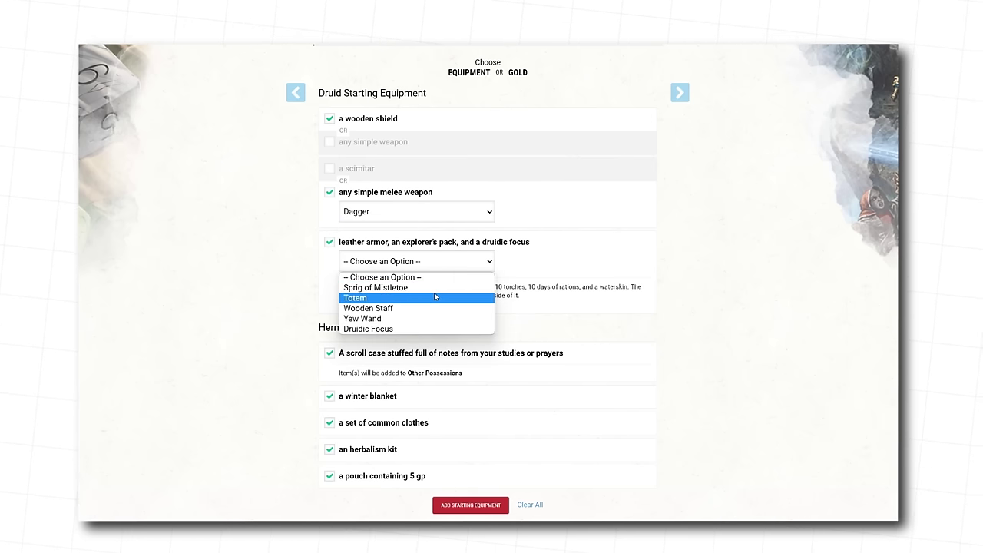
click(442, 308)
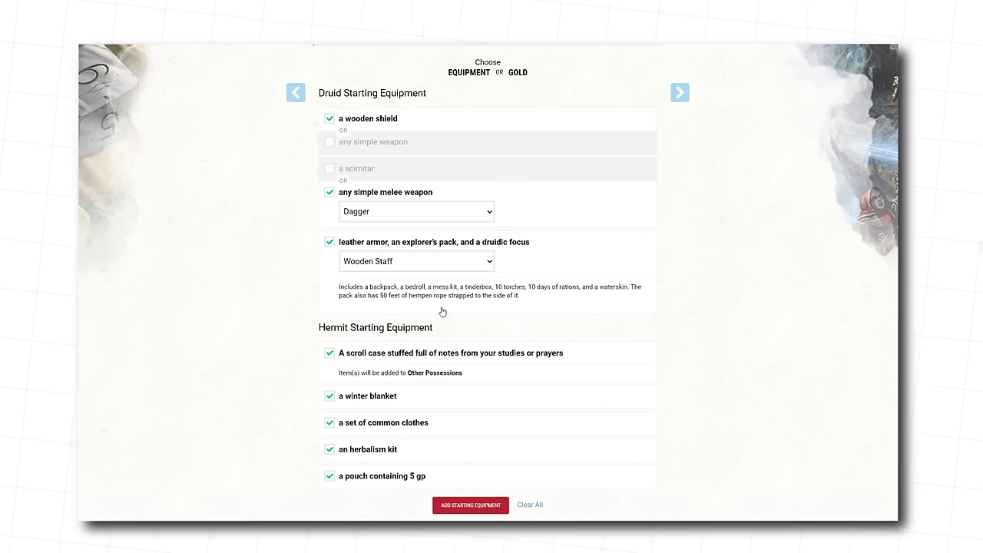
click(470, 503)
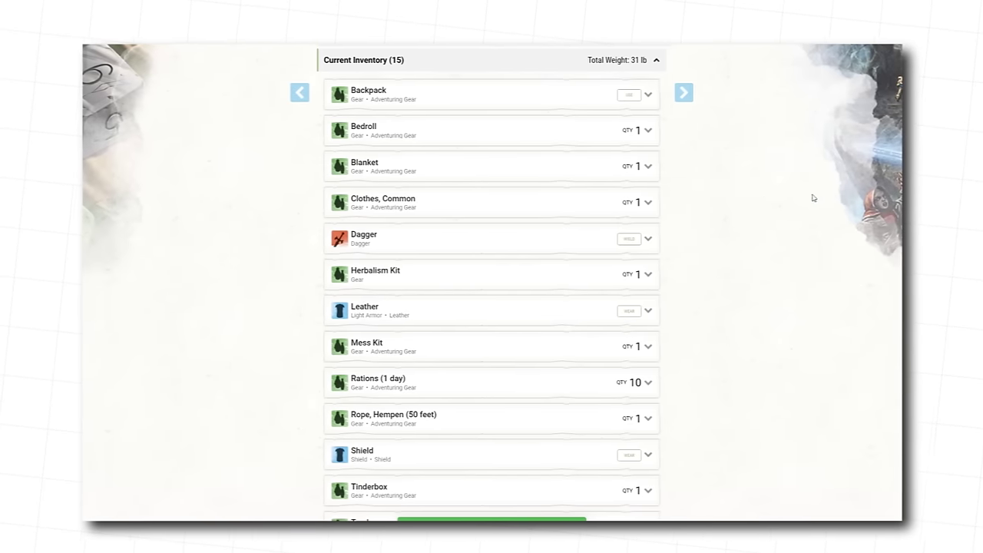
Wield the Dagger and wear the Leather armor from the current inventory.
click(627, 239)
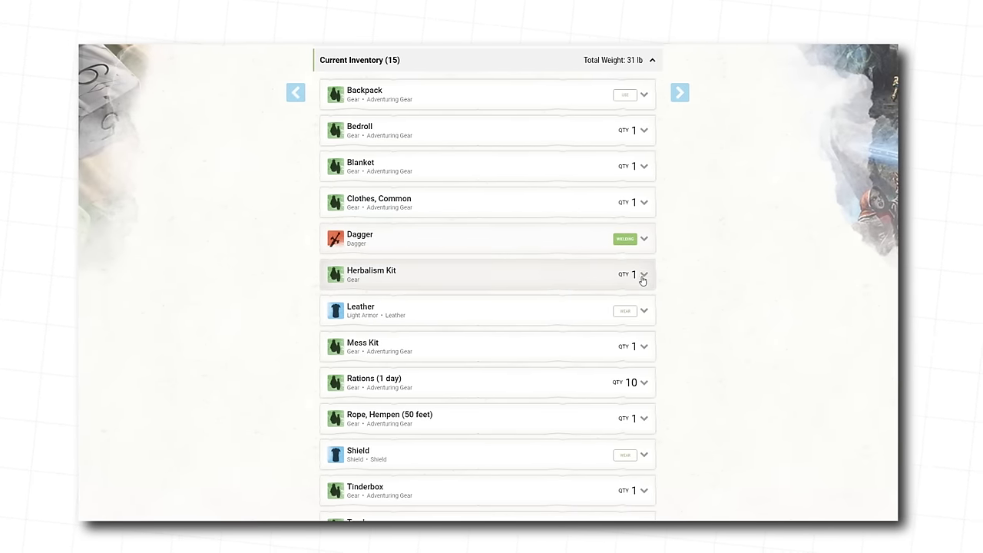
click(626, 312)
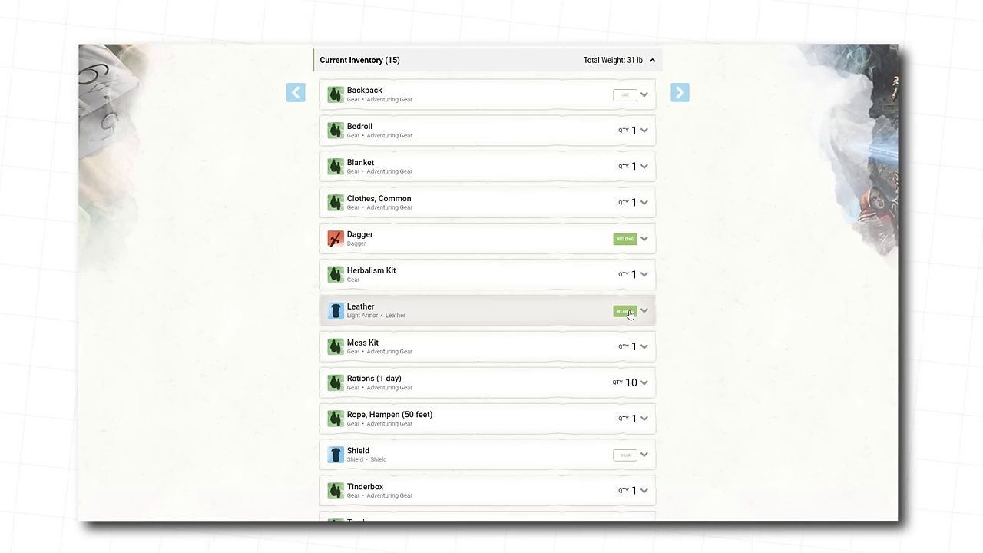
Wear the Shield from the current inventory.
click(629, 456)
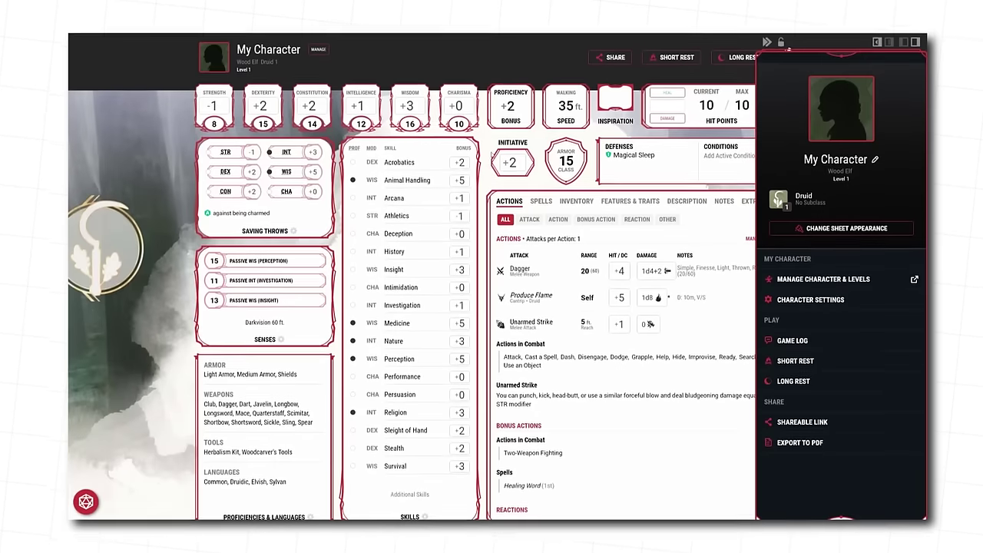
Rename the character as Lathlaeril Wynpeiros.
click(874, 159)
key(ctrl+a)
text(Lathlaeril Wynpeiros)
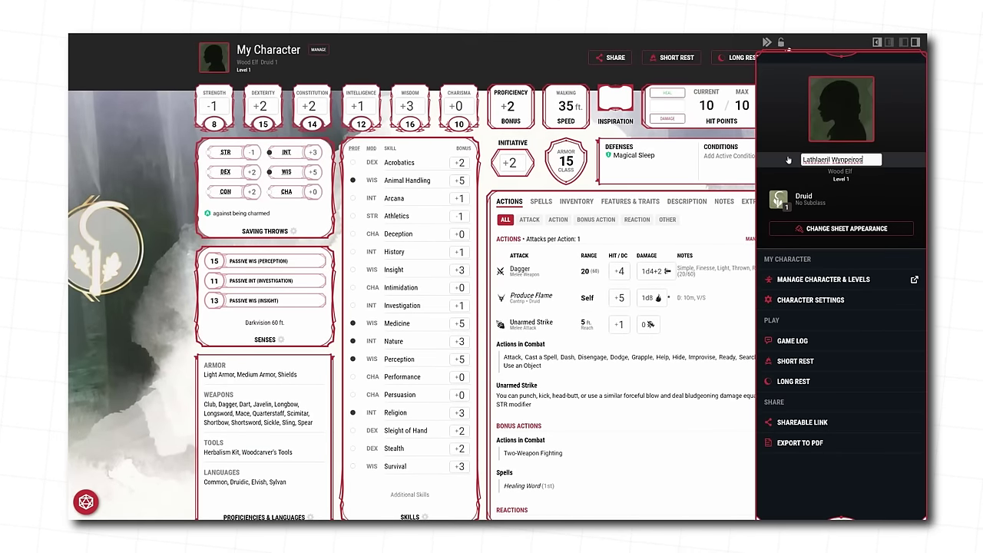
click(787, 143)
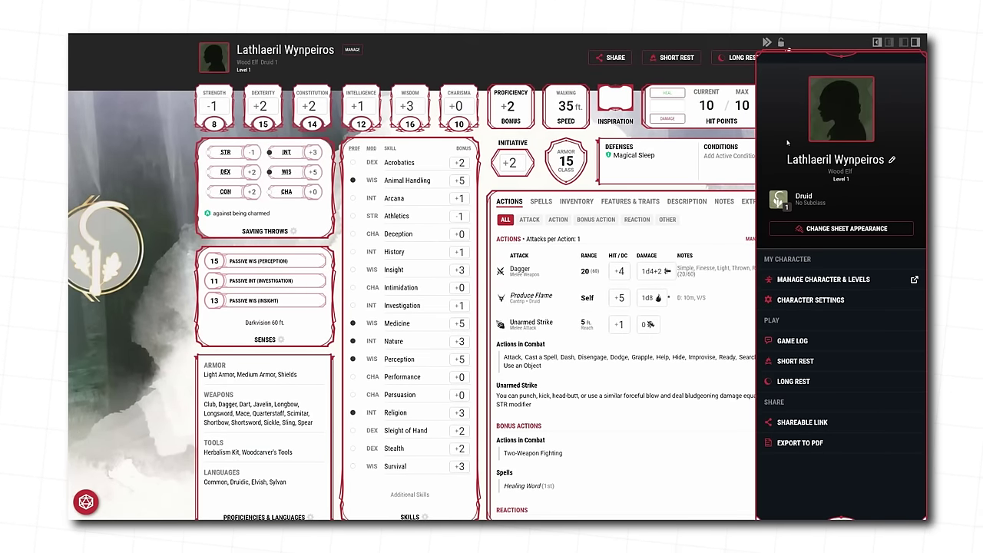
Look through the details of the Dagger, Produce Flame and Unarmed Strike attacks and the Attack and Cast a Spell combat actions.
click(551, 269)
click(525, 300)
click(522, 323)
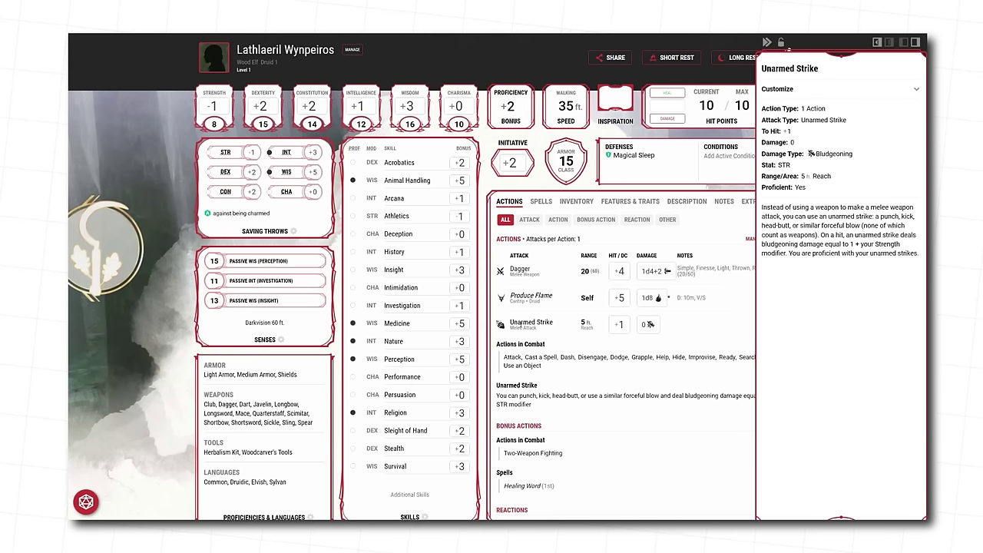
click(512, 356)
click(530, 357)
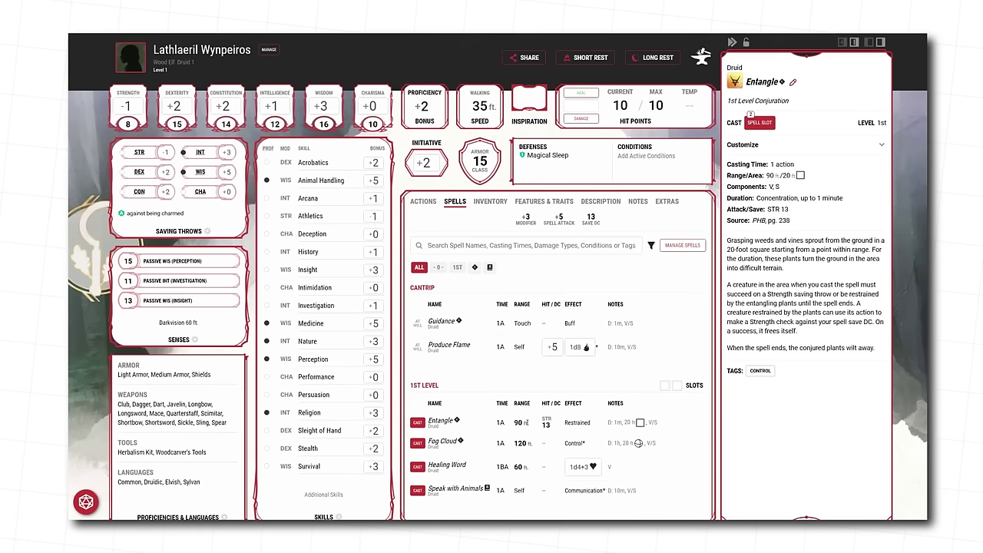
Cast Entangle with a 1st-level spell slot and roll Produce Flame's to-hit and damage dice.
click(759, 125)
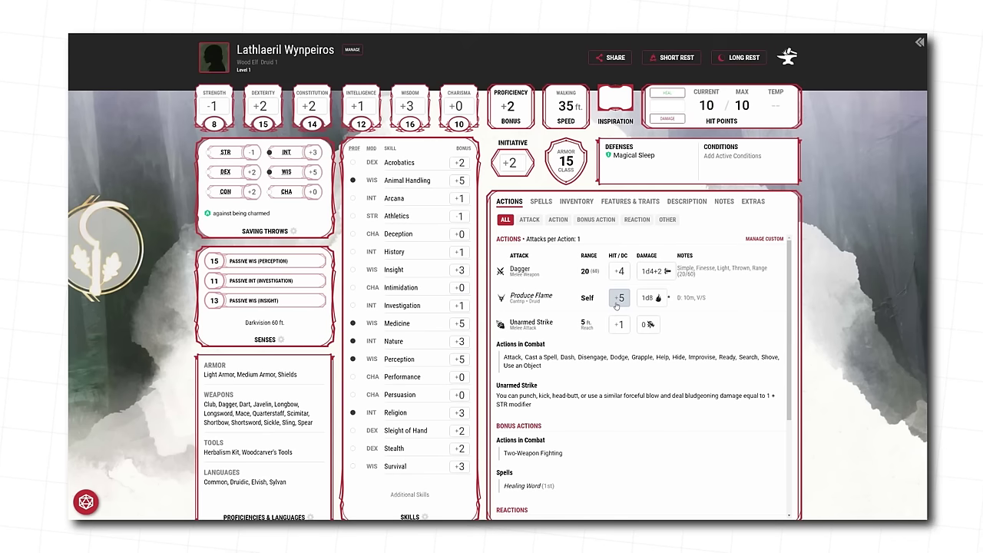
click(616, 303)
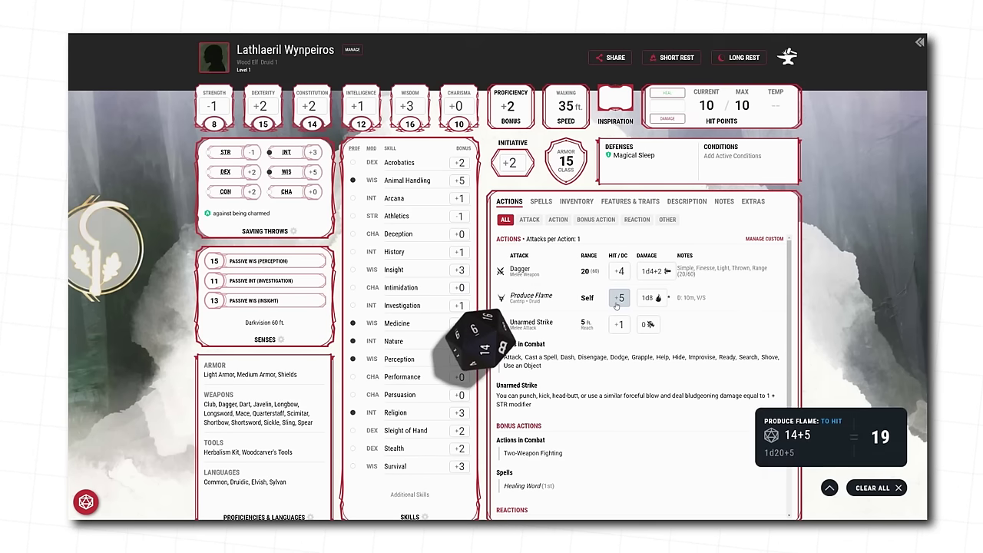
click(647, 299)
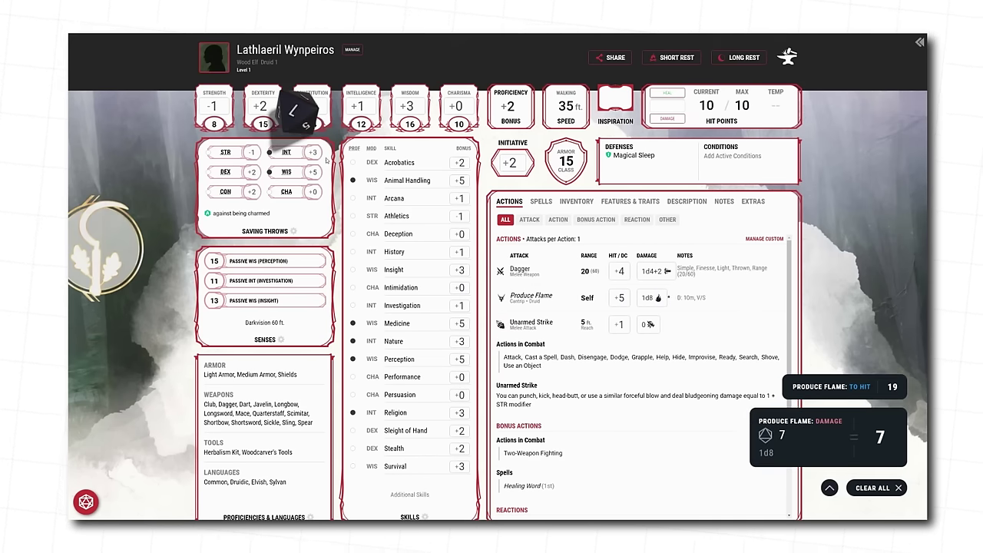
View the character's management and sheet appearance options, and return to the character sheet.
click(210, 58)
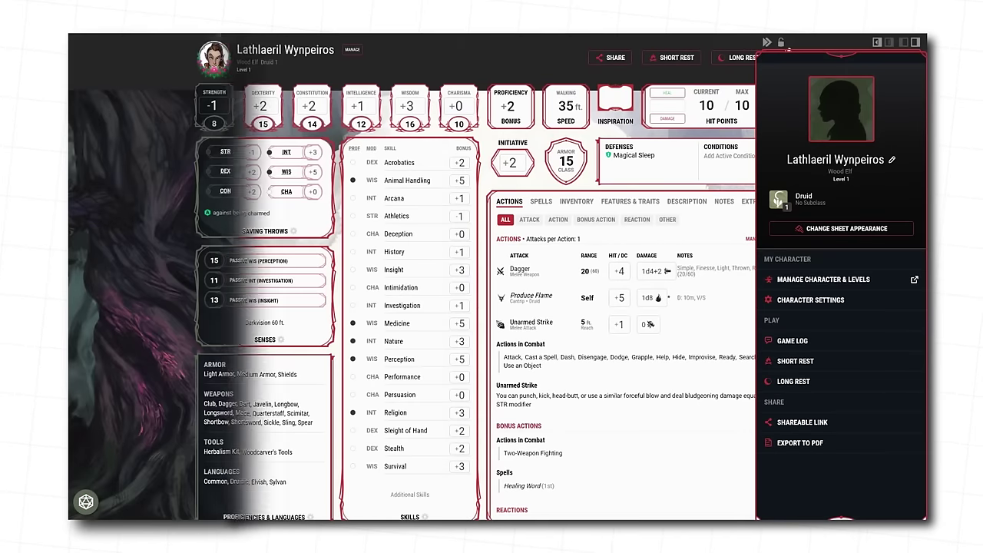
key(Escape)
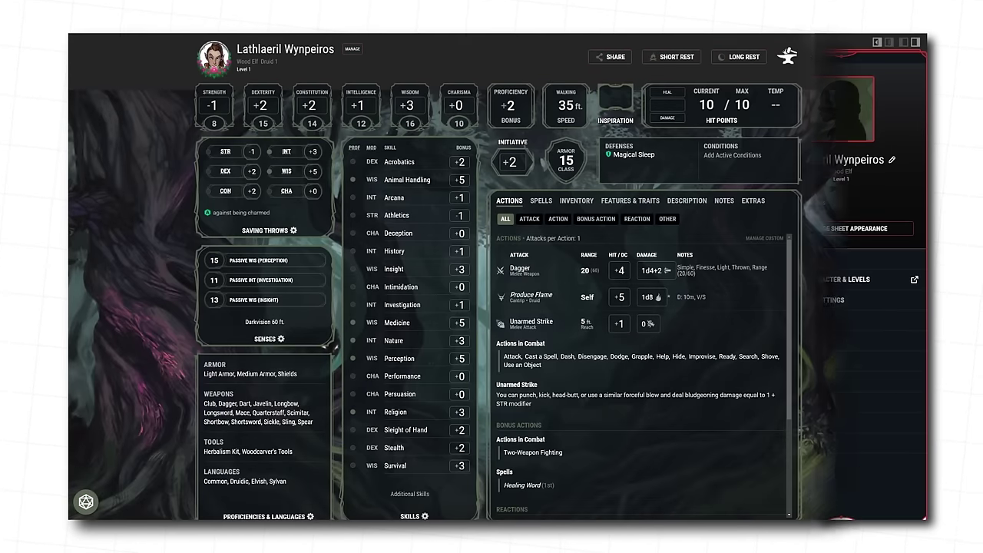